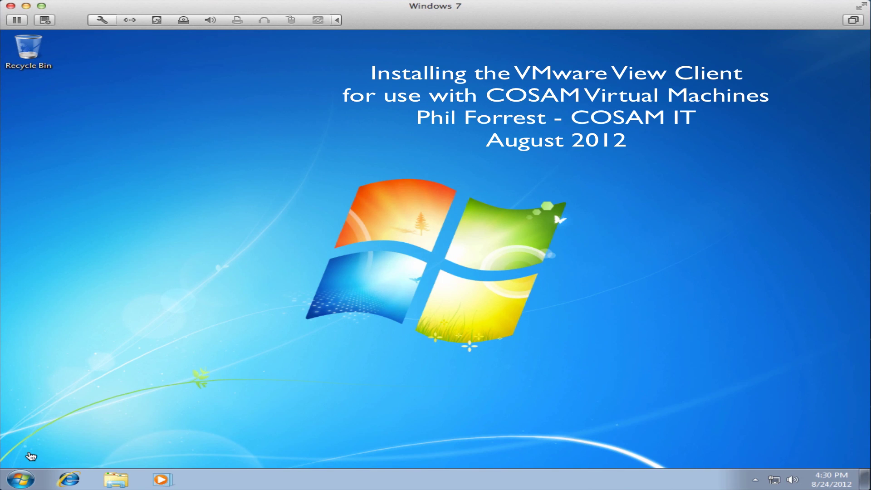
Launch Internet Explorer, postpone the IE8 setup with Ask me later, and close the upgrade tab.
{"action": "left_click", "coordinate": [71, 481]}
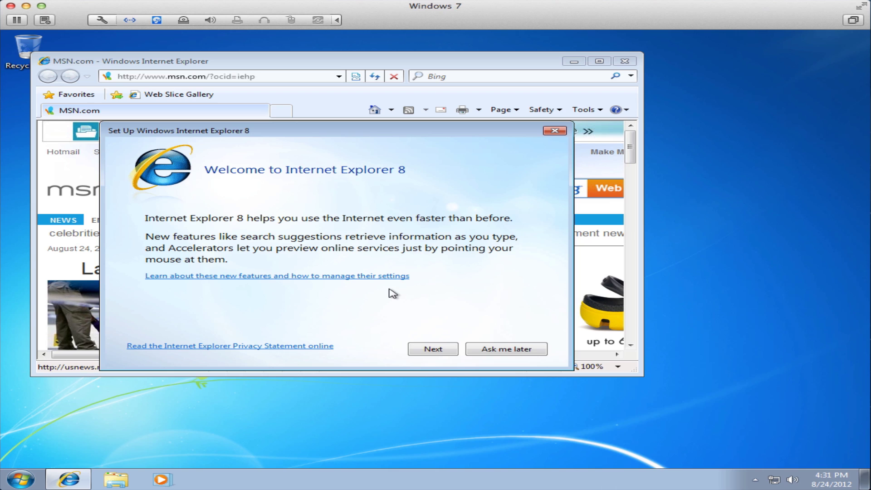
{"action": "left_click", "coordinate": [480, 349]}
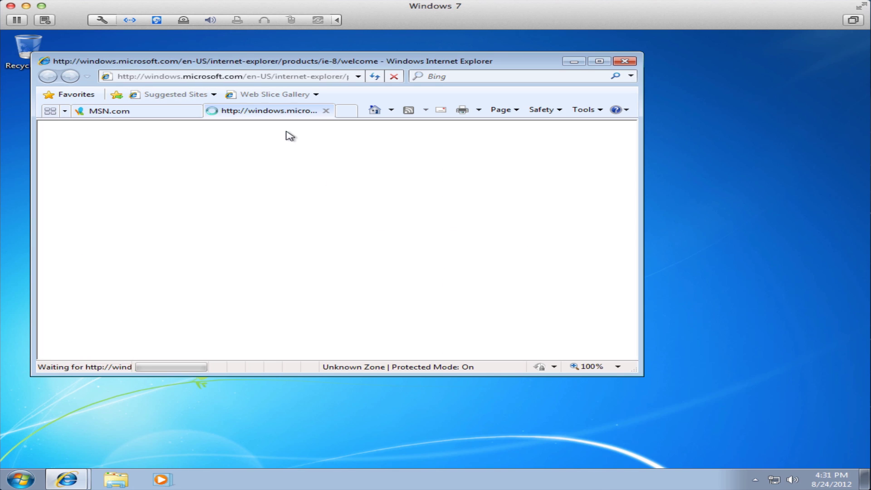
{"action": "left_click", "coordinate": [326, 111]}
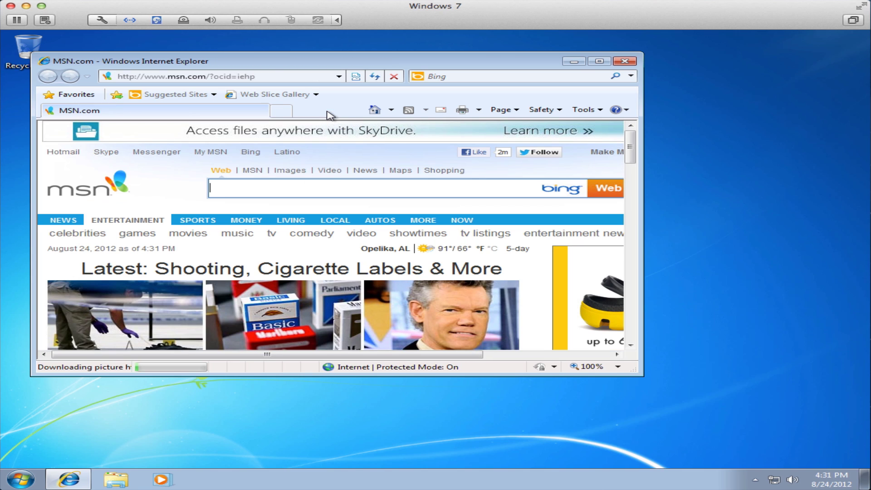
{"action": "left_click", "coordinate": [600, 62]}
{"action": "left_click", "coordinate": [417, 51]}
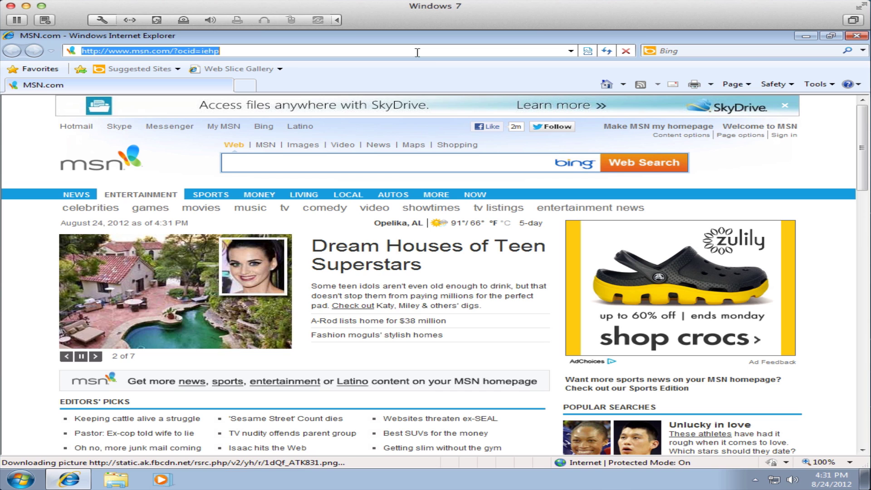
{"action": "type", "text": "h"}
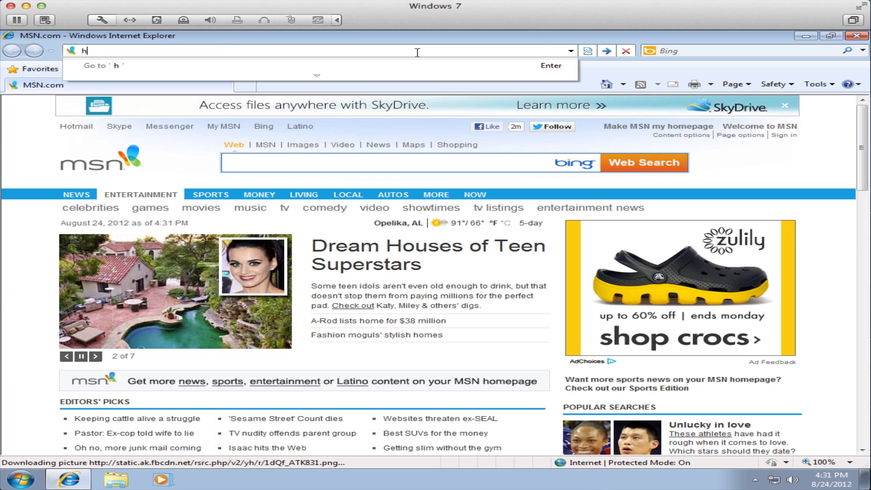
{"action": "type", "text": "ttps://cosam-view.auburn.edu"}
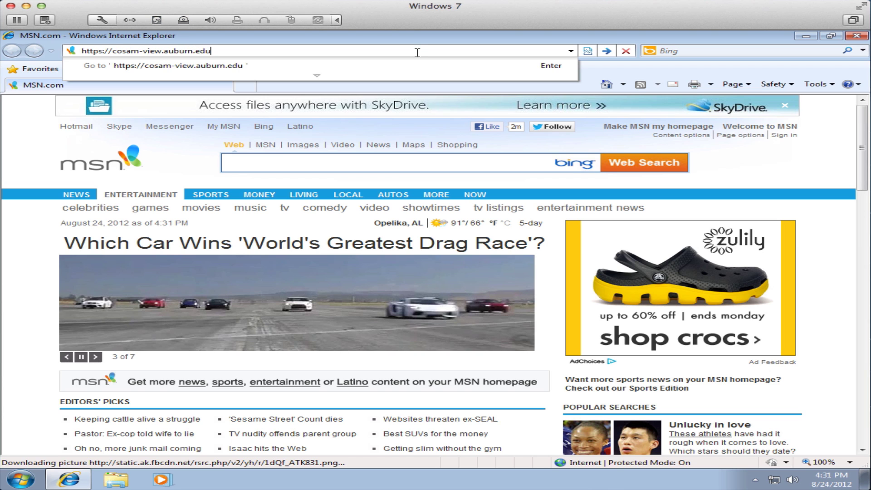
{"action": "key", "text": "Return"}
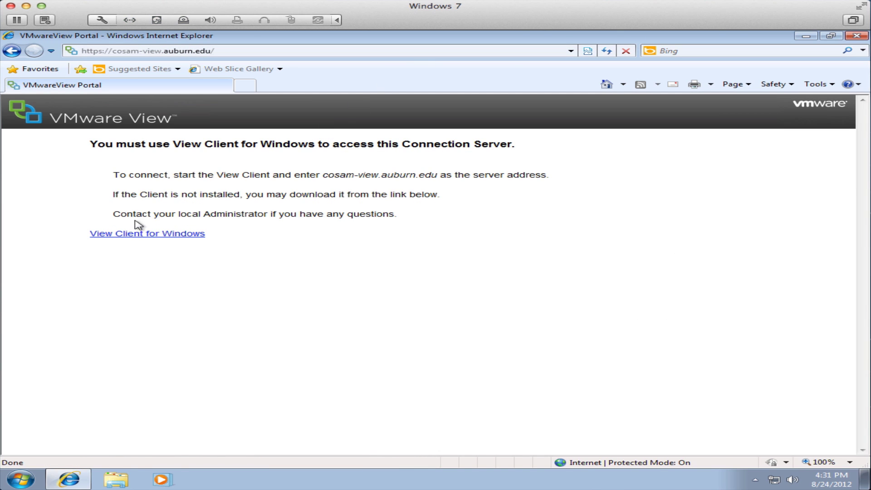
{"action": "left_click", "coordinate": [137, 237]}
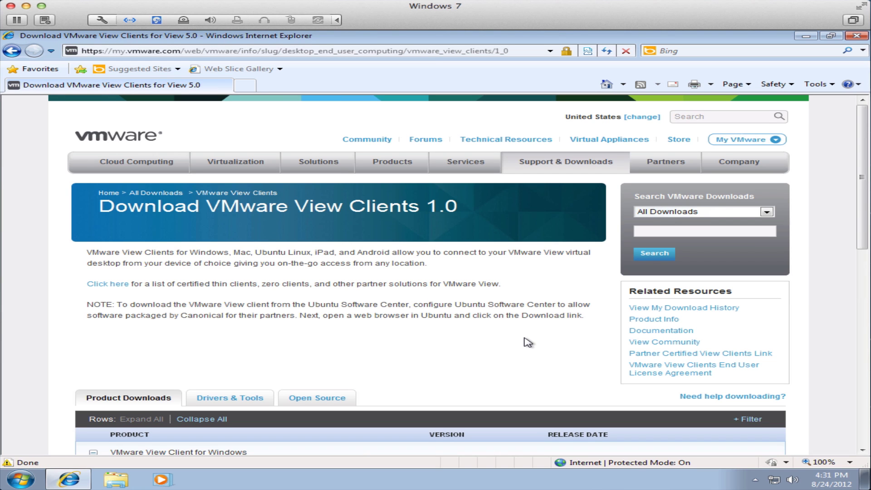
Scroll the Download VMware View Clients page down to the Product Downloads table.
{"action": "scroll", "coordinate": [527, 342], "scroll_direction": "down", "scroll_amount": 3}
{"action": "scroll", "coordinate": [528, 342], "scroll_direction": "down", "scroll_amount": 2}
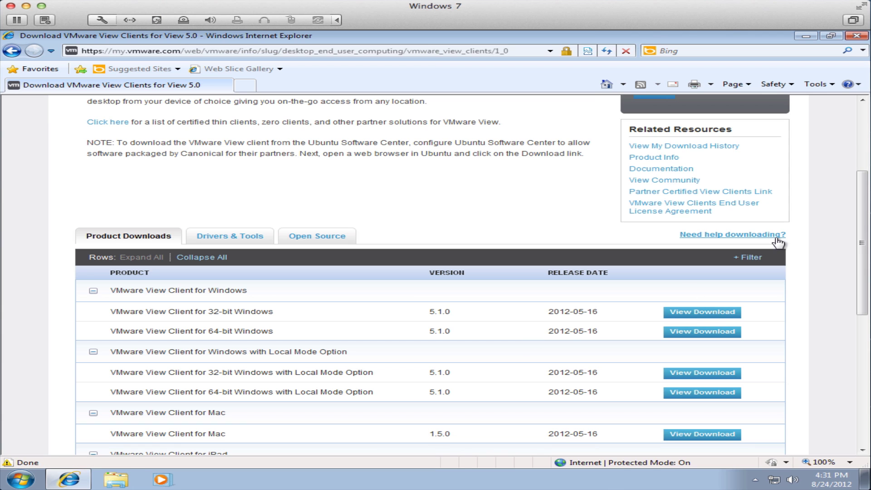
{"action": "left_click_drag", "start_coordinate": [864, 244], "coordinate": [864, 269]}
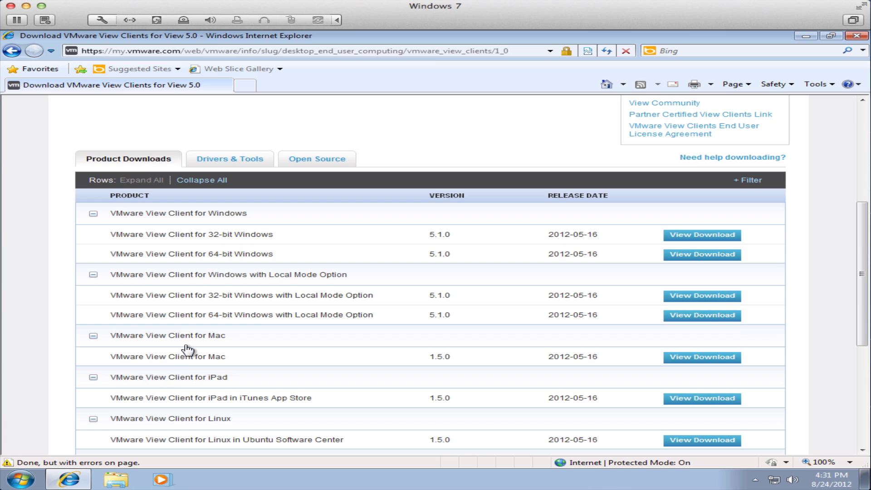
{"action": "left_click", "coordinate": [34, 477]}
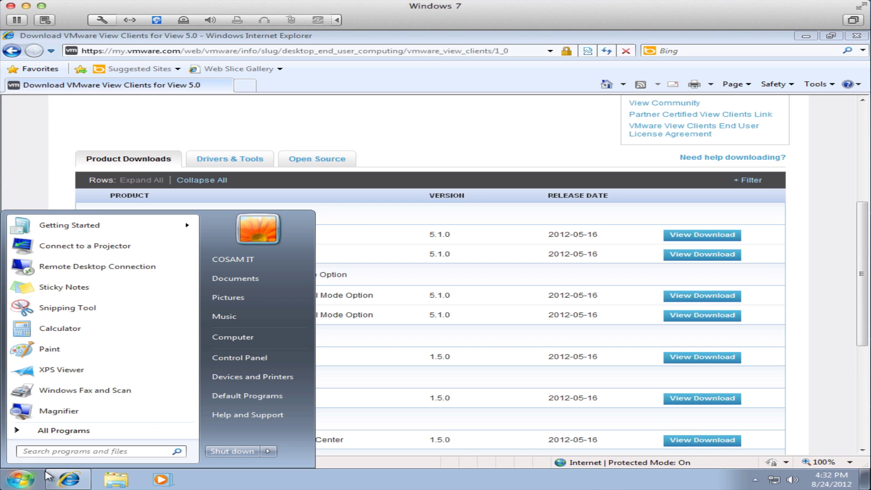
{"action": "right_click", "coordinate": [295, 339]}
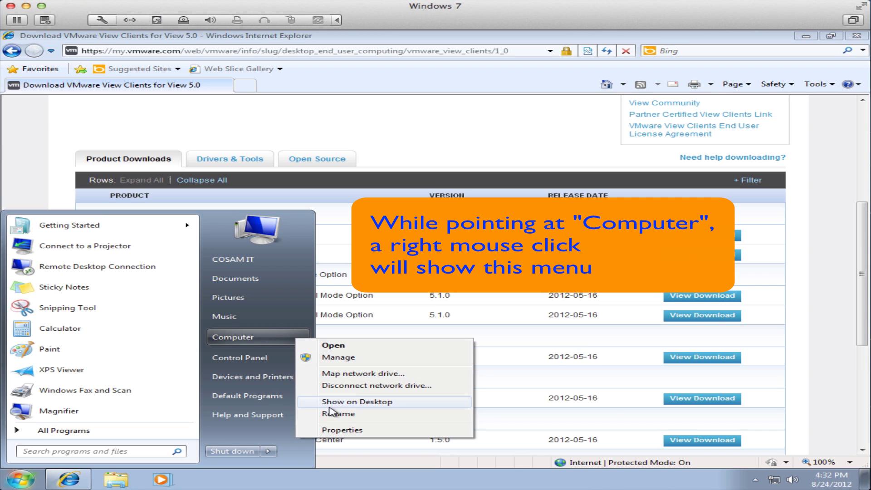
{"action": "left_click", "coordinate": [338, 430]}
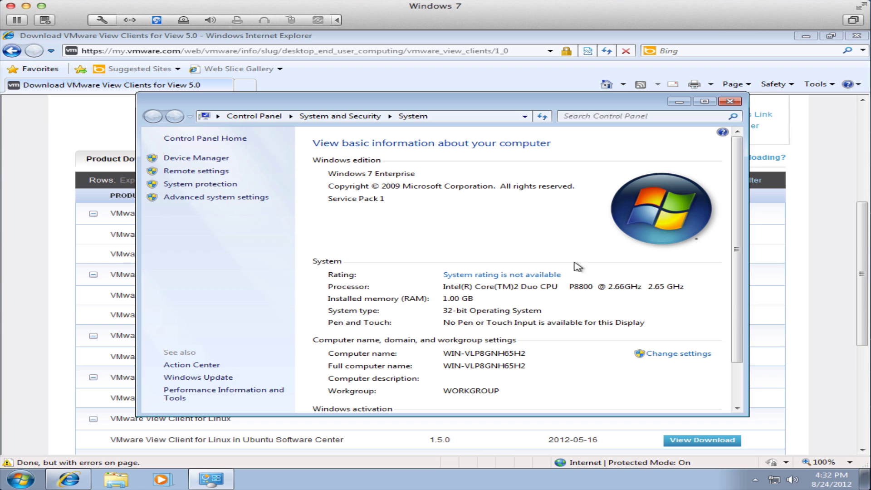
{"action": "left_click", "coordinate": [730, 101]}
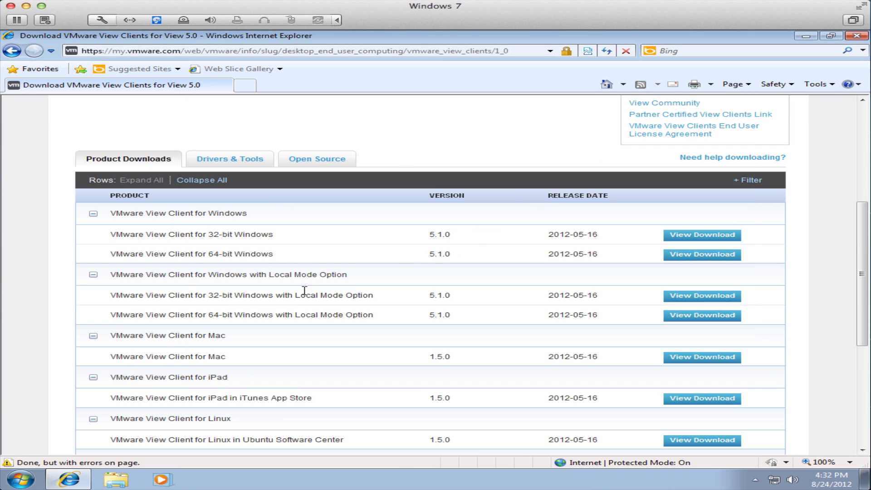
Download and run the 32-bit VMware-viewclient-5.1.0-704644.exe installer, approving the UAC prompt.
{"action": "left_click", "coordinate": [675, 236]}
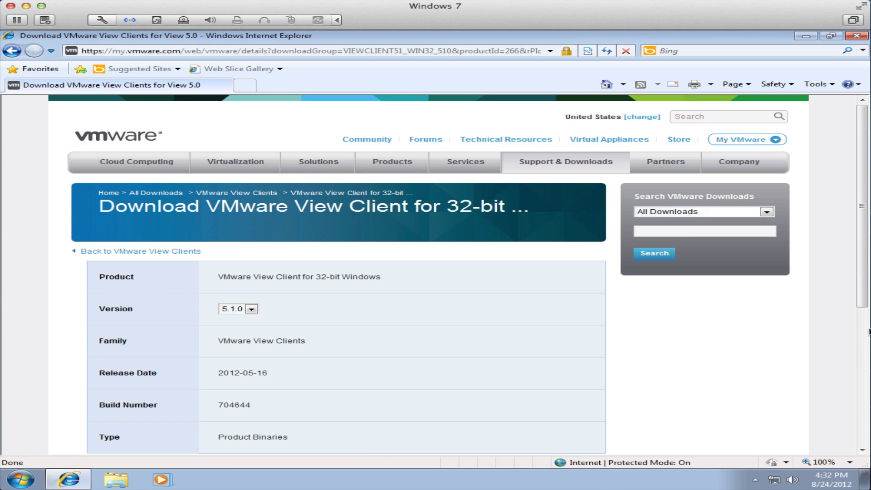
{"action": "left_click_drag", "start_coordinate": [865, 310], "coordinate": [865, 413]}
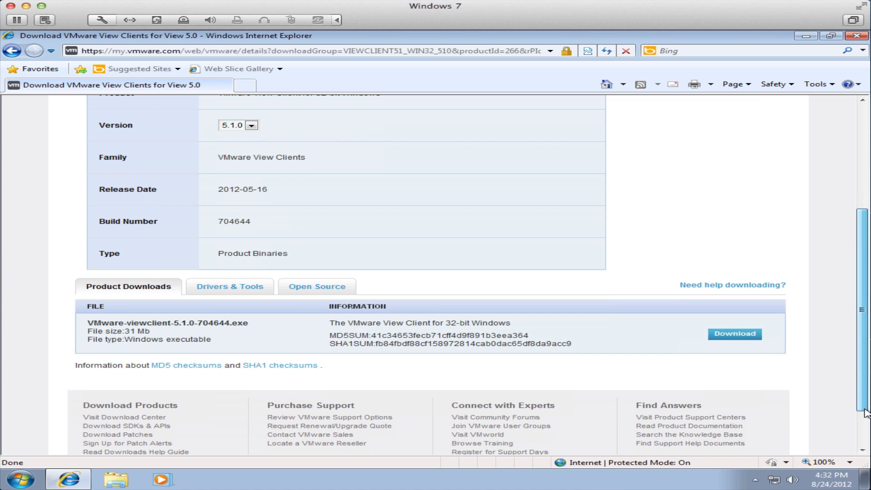
{"action": "left_click", "coordinate": [735, 336]}
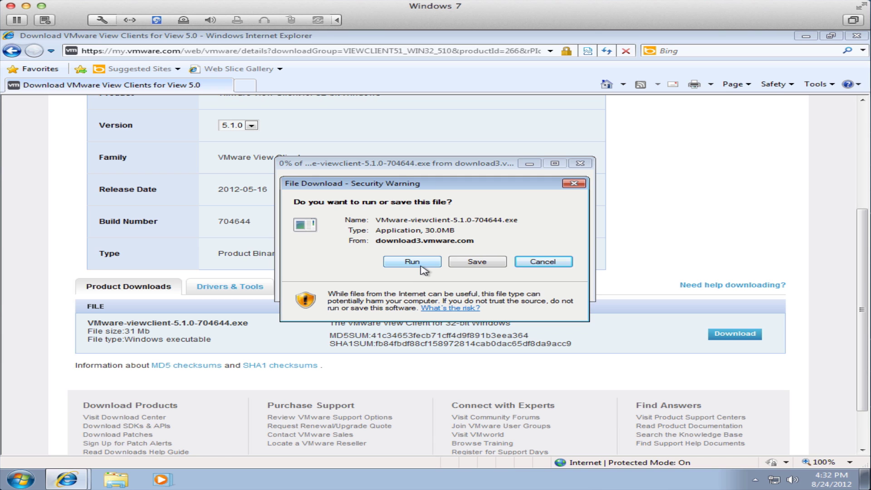
{"action": "left_click", "coordinate": [422, 263]}
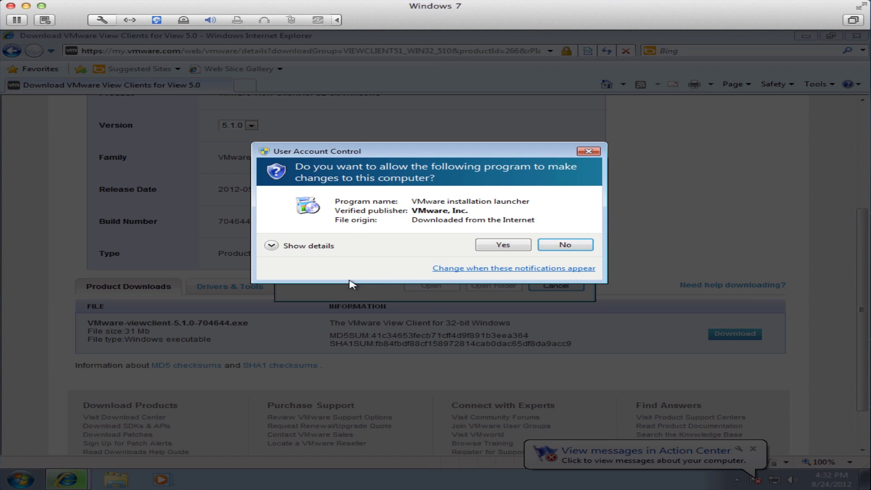
{"action": "left_click", "coordinate": [499, 245]}
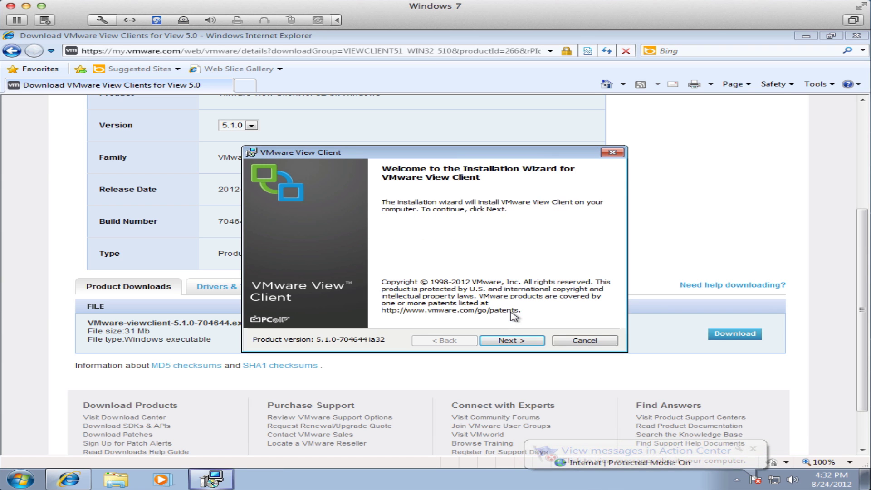
Accept the View Client license agreement and keep the default features.
{"action": "left_click", "coordinate": [509, 342]}
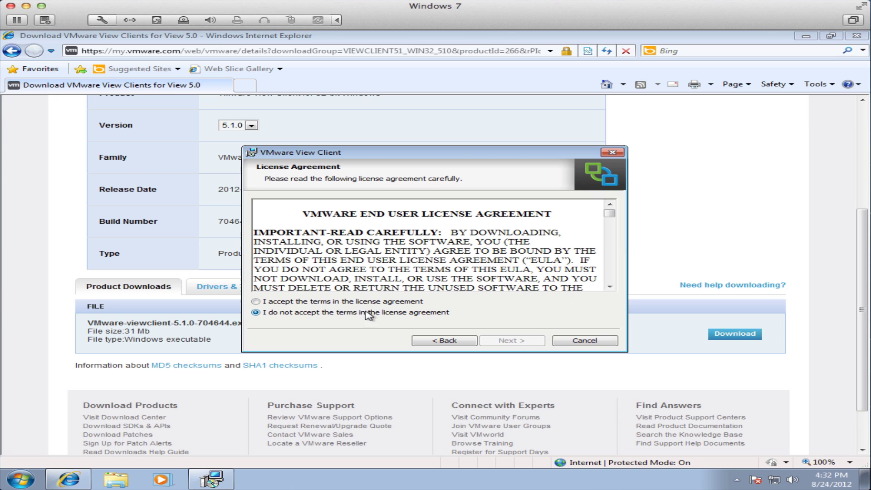
{"action": "left_click", "coordinate": [255, 302]}
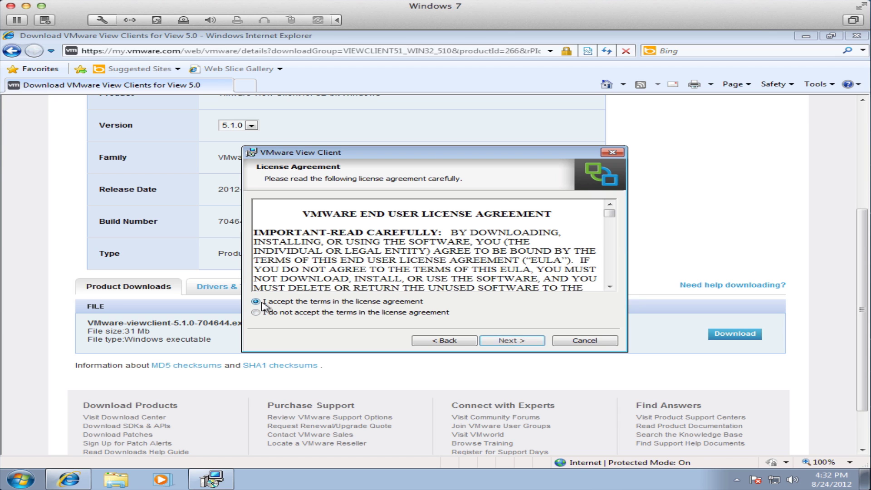
{"action": "left_click", "coordinate": [494, 345]}
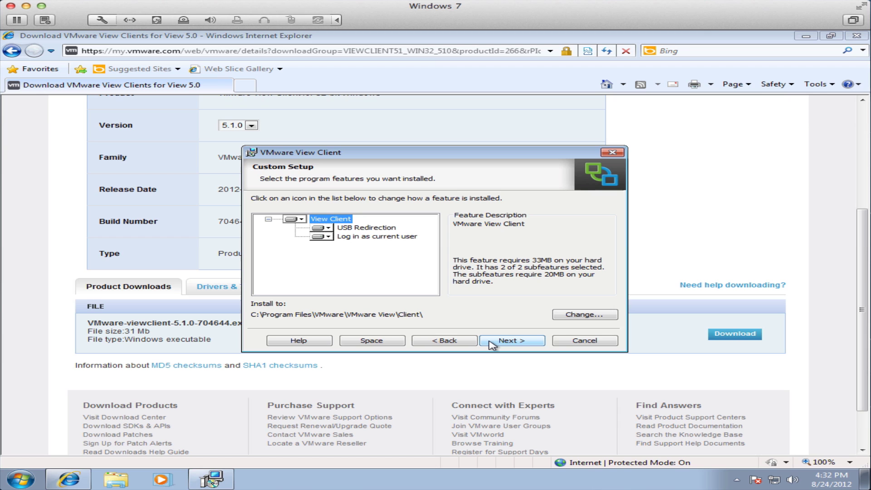
{"action": "left_click", "coordinate": [493, 345]}
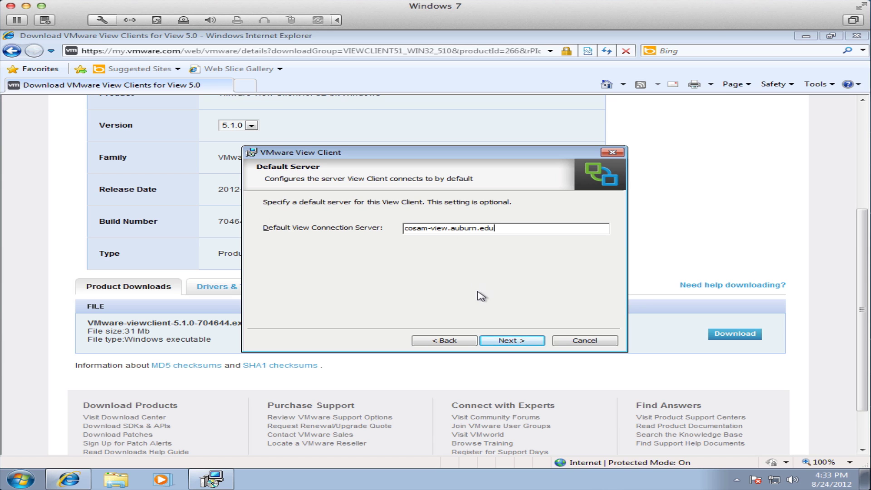
Keep cosam-view.auburn.edu as default server, default single sign-on, and both Desktop and Start Menu shortcuts.
{"action": "left_click", "coordinate": [500, 341]}
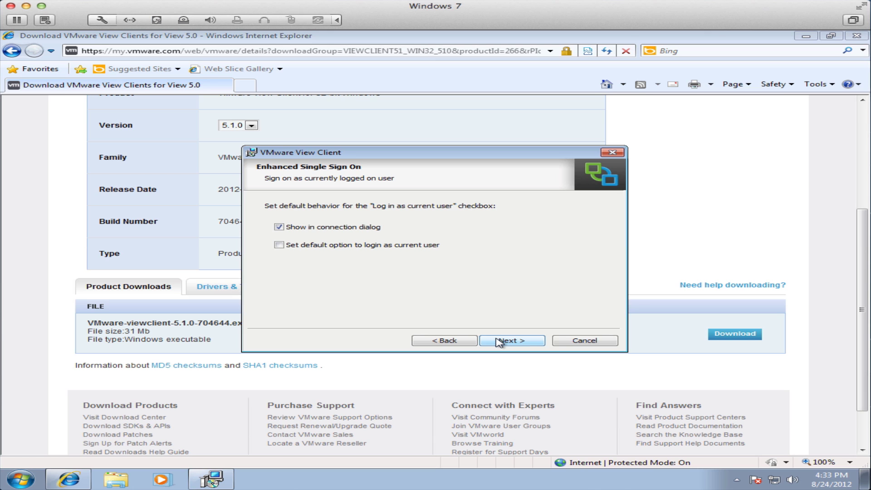
{"action": "left_click", "coordinate": [499, 342]}
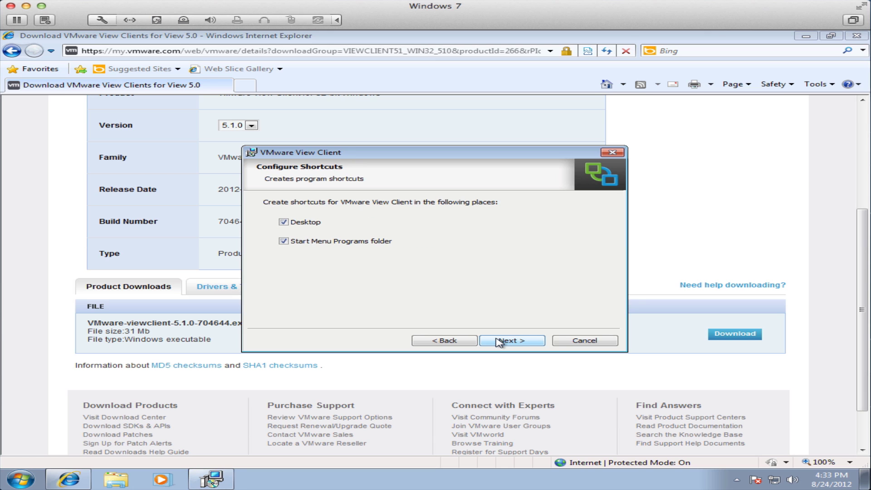
{"action": "left_click", "coordinate": [499, 341]}
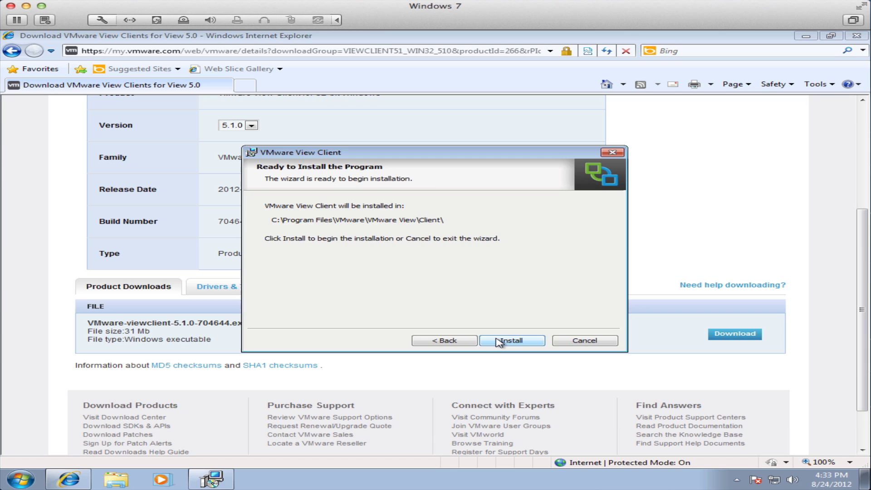
Install the View Client, finish the wizard, and restart Windows when prompted.
{"action": "left_click", "coordinate": [499, 342]}
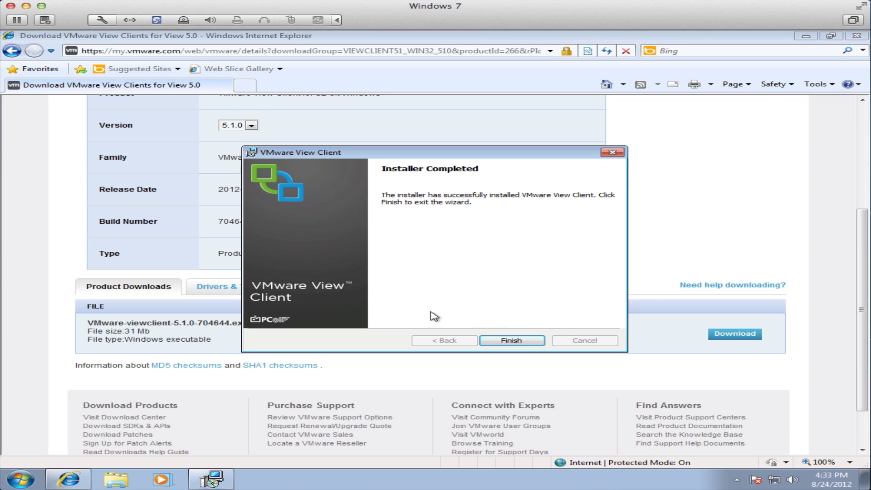
{"action": "left_click", "coordinate": [499, 342]}
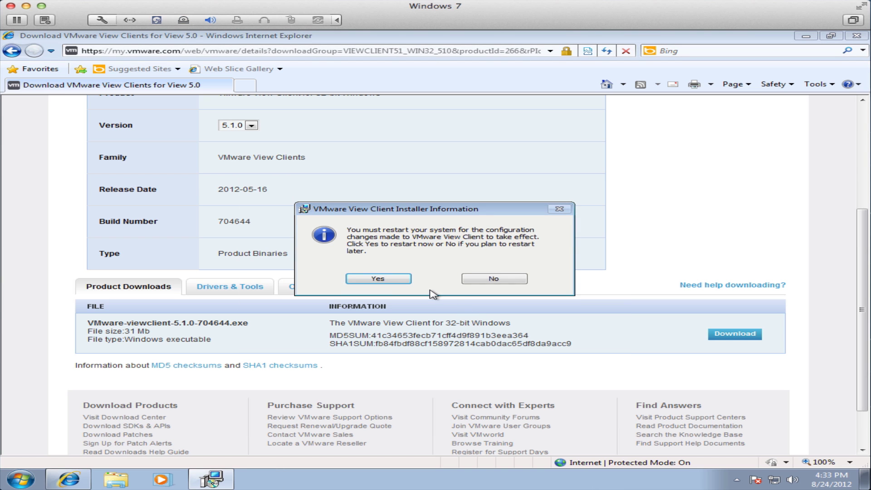
{"action": "left_click", "coordinate": [402, 281]}
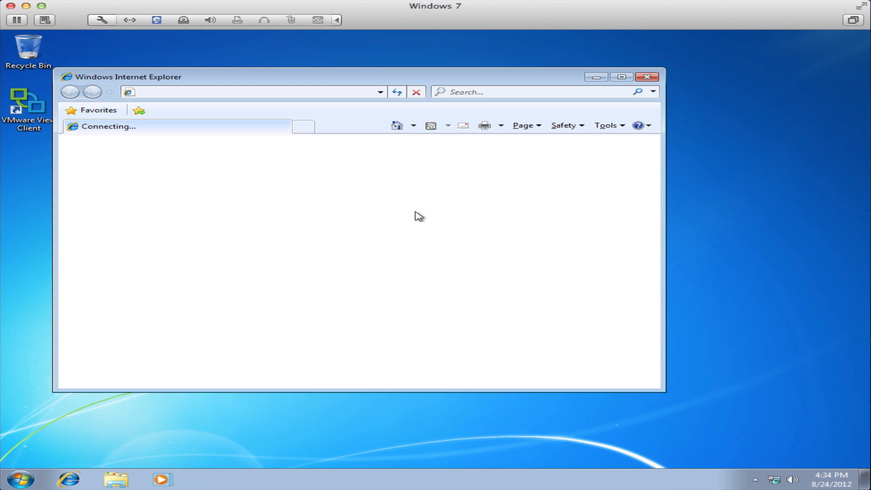
Close the browser, launch View Client, and sign in to cosam-view.auburn.edu with the account's user name and password.
{"action": "left_click", "coordinate": [646, 78]}
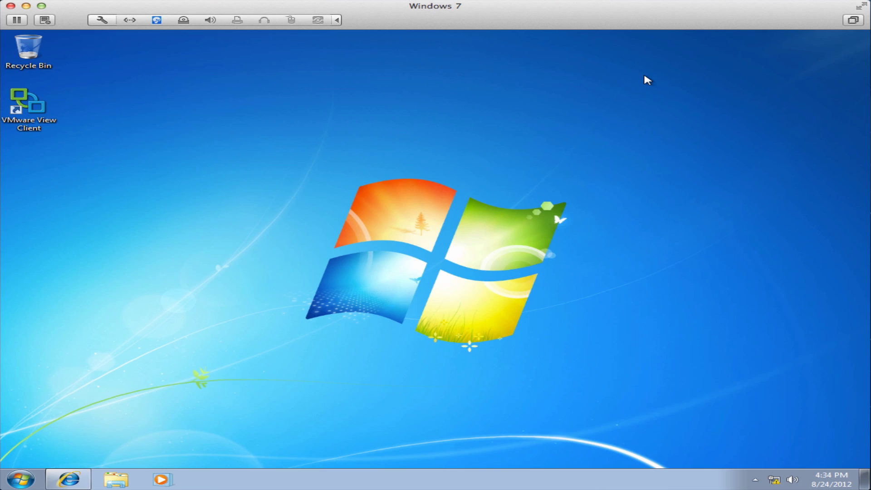
{"action": "double_click", "coordinate": [41, 125]}
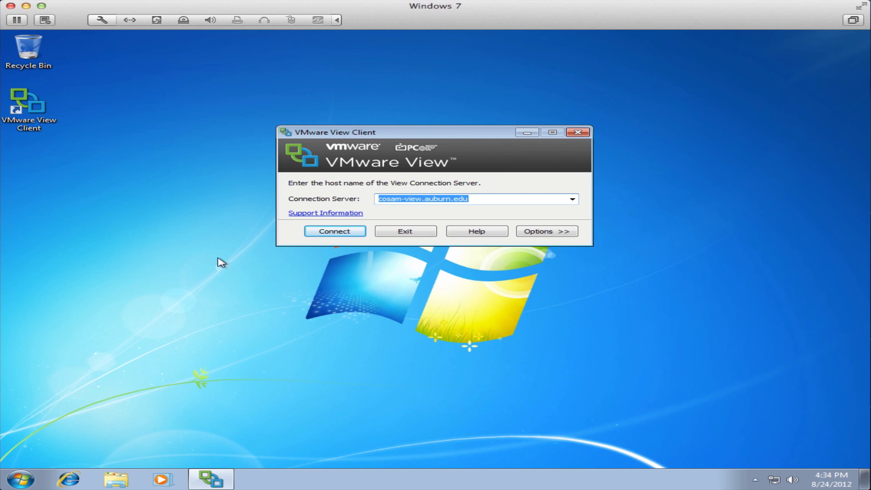
{"action": "left_click", "coordinate": [322, 232]}
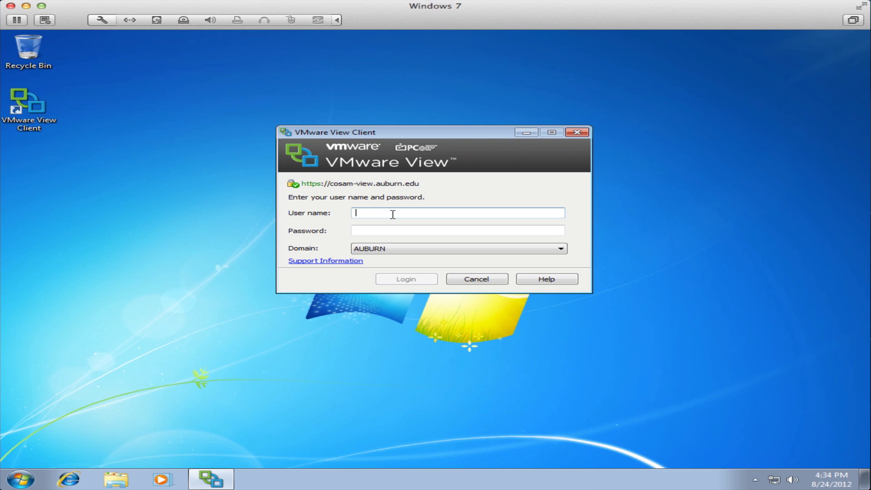
{"action": "type", "text": "aubiedemo"}
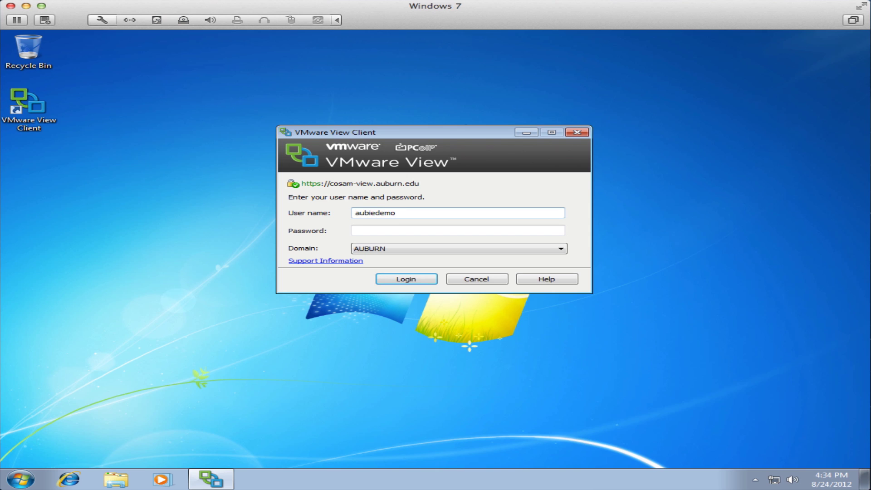
{"action": "left_click", "coordinate": [458, 230]}
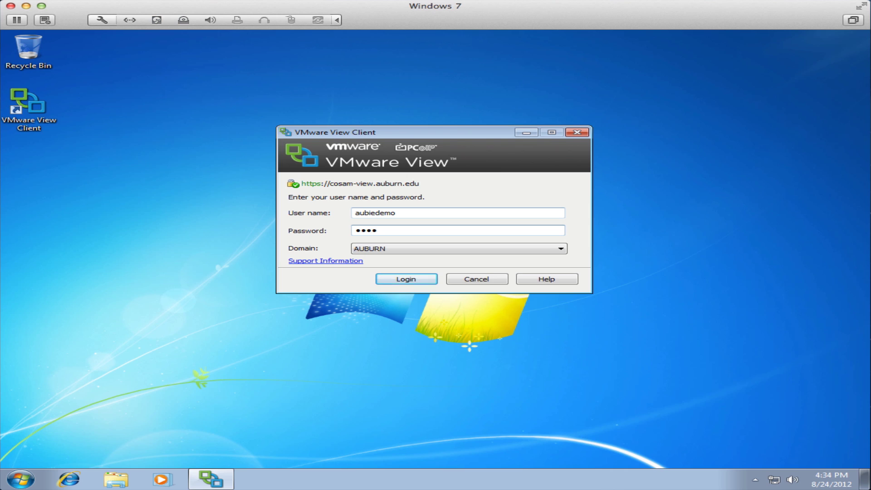
{"action": "key", "text": "Return"}
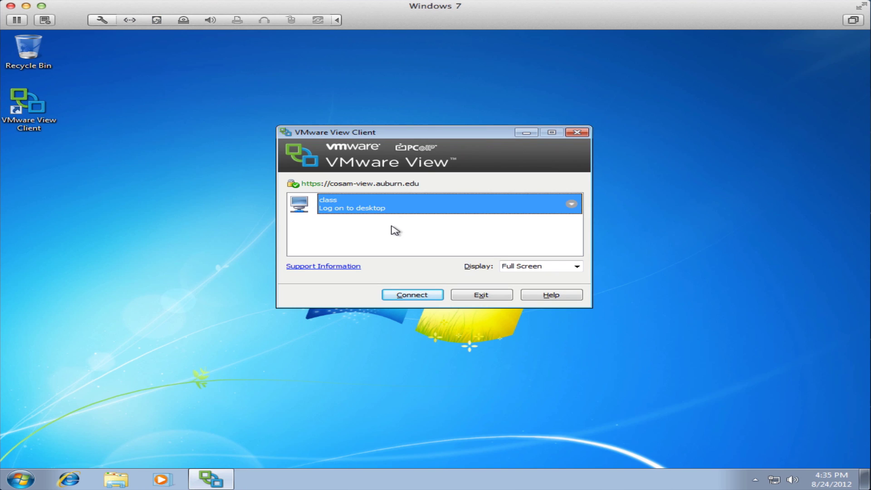
Connect to the class desktop and open its remote Start menu once it loads.
{"action": "left_click", "coordinate": [393, 296]}
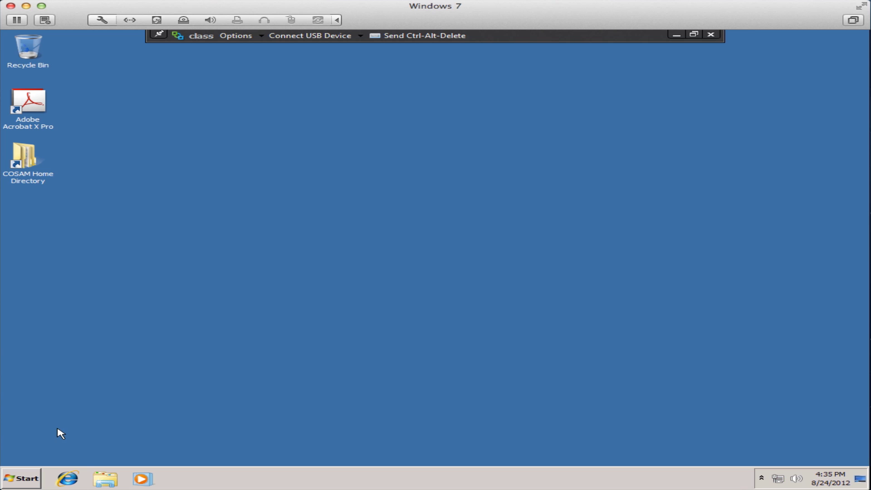
{"action": "left_click", "coordinate": [22, 478]}
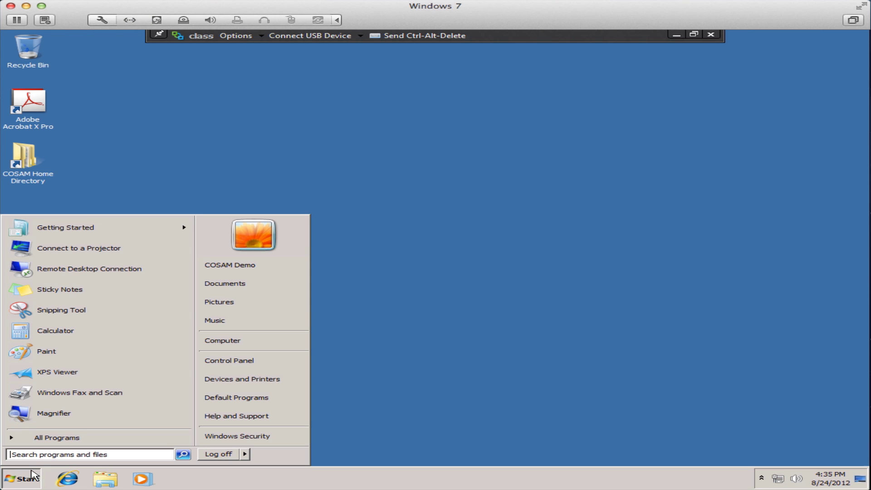
Under All Programs > COSAM Software, expand the Apps folder, scroll its programs, and collapse it.
{"action": "left_click", "coordinate": [18, 439]}
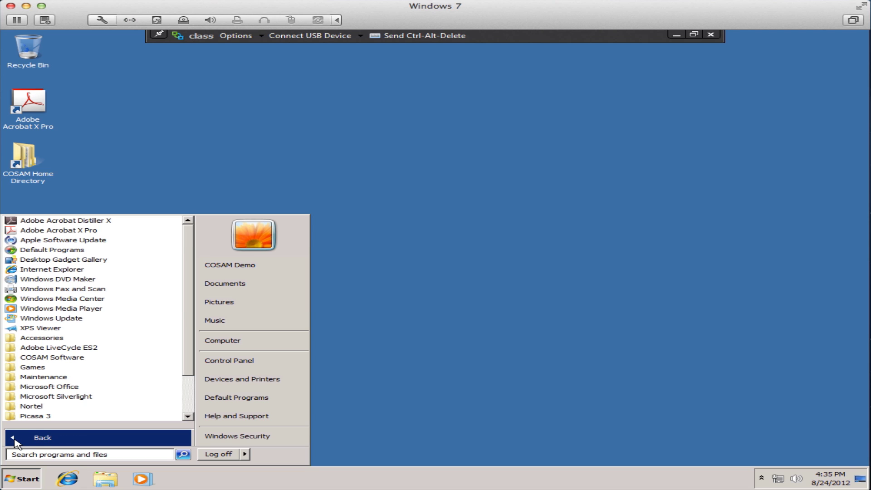
{"action": "left_click", "coordinate": [66, 358]}
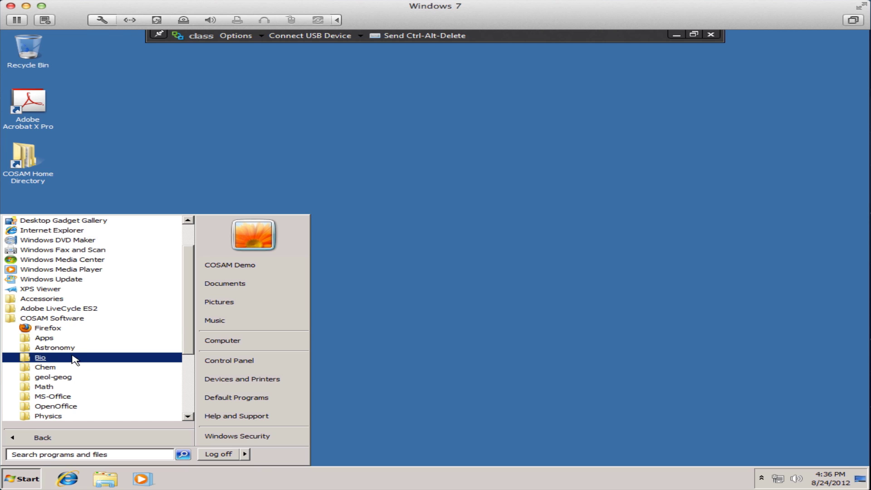
{"action": "left_click", "coordinate": [46, 338]}
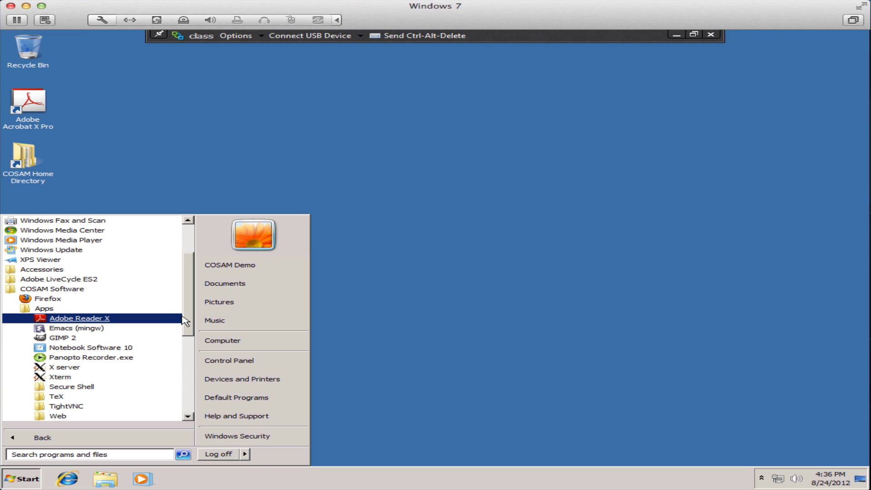
{"action": "scroll", "coordinate": [189, 329], "scroll_direction": "down", "scroll_amount": 1}
{"action": "scroll", "coordinate": [188, 329], "scroll_direction": "down", "scroll_amount": 2}
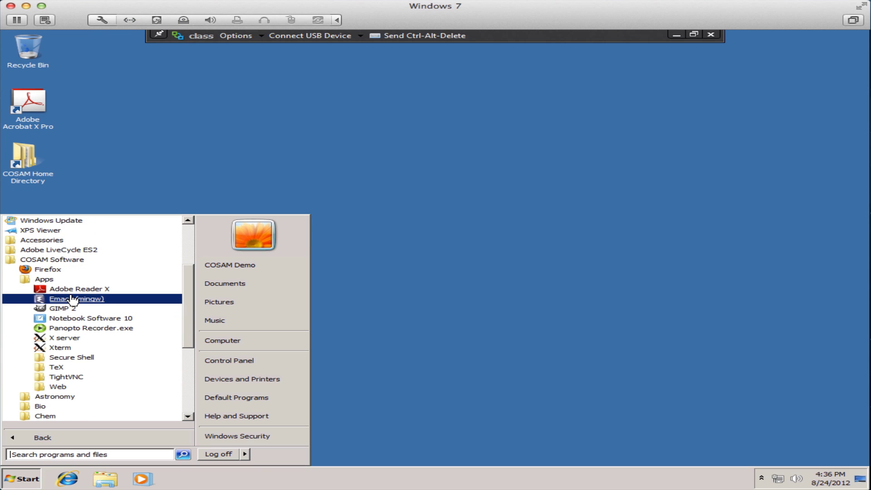
{"action": "left_click", "coordinate": [50, 282]}
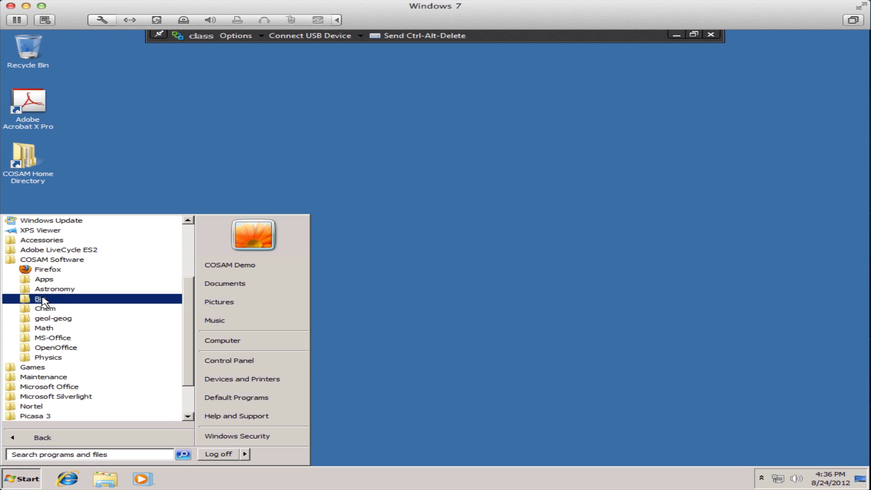
Expand and collapse the Bio, Chem, geol-geog and Math folders in turn.
{"action": "left_click", "coordinate": [44, 301]}
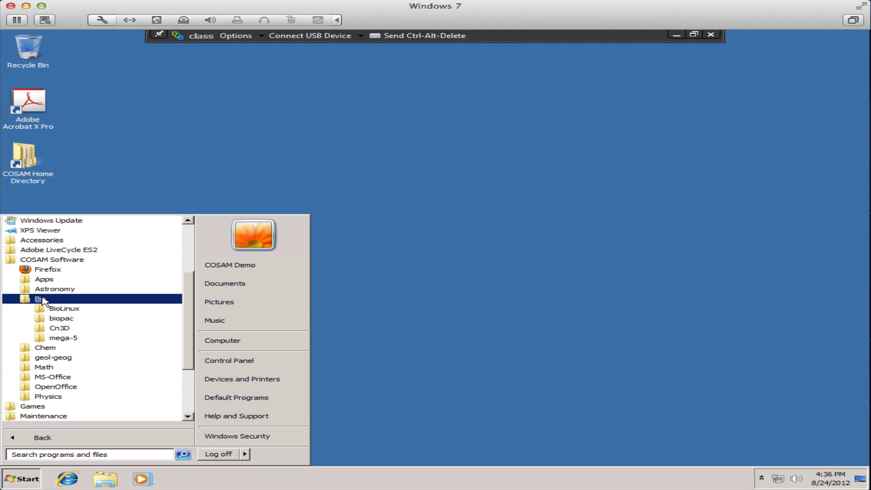
{"action": "left_click", "coordinate": [44, 301]}
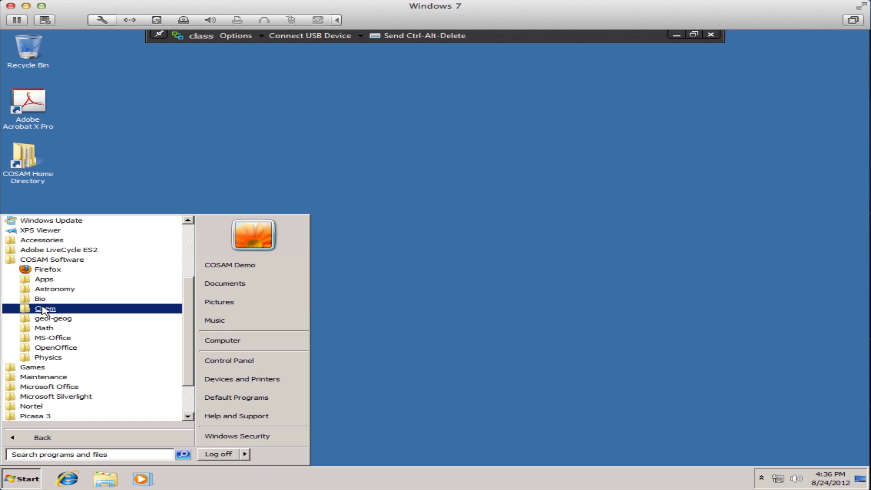
{"action": "left_click", "coordinate": [44, 310]}
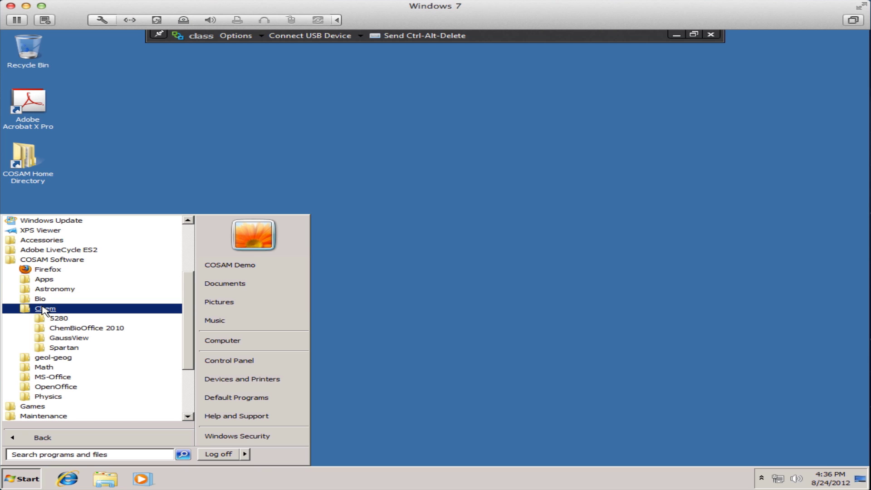
{"action": "left_click", "coordinate": [44, 310]}
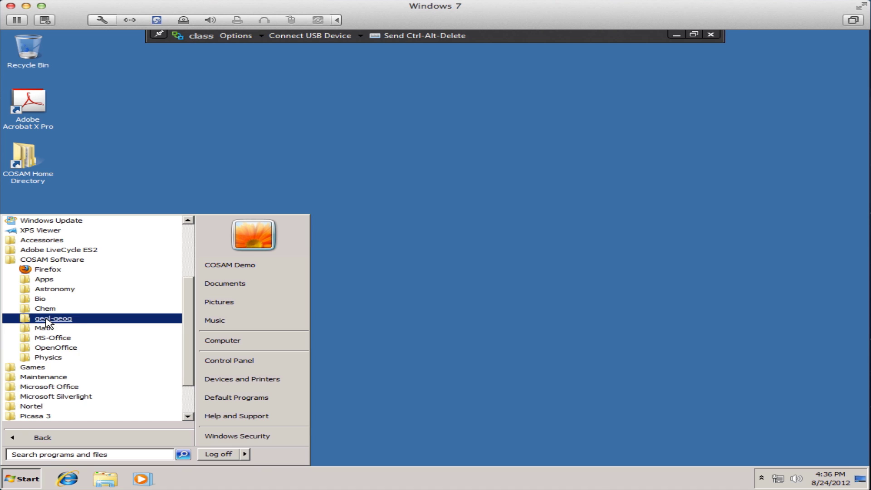
{"action": "left_click", "coordinate": [47, 319]}
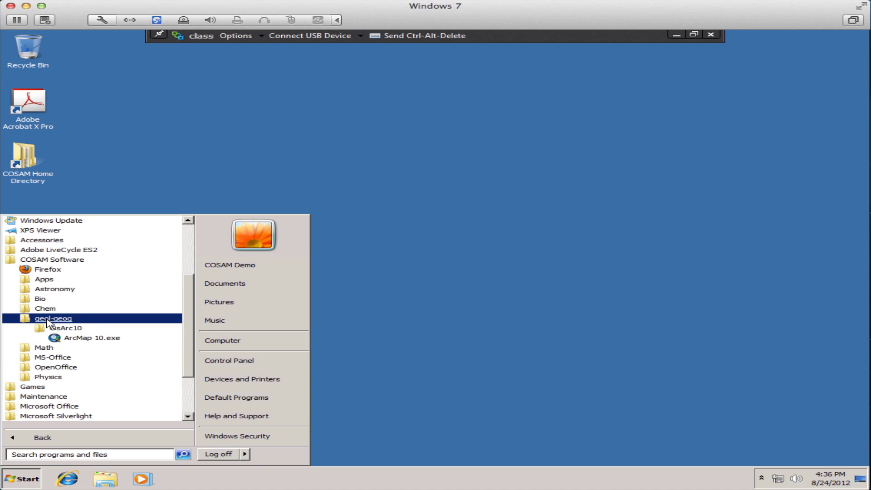
{"action": "left_click", "coordinate": [47, 320]}
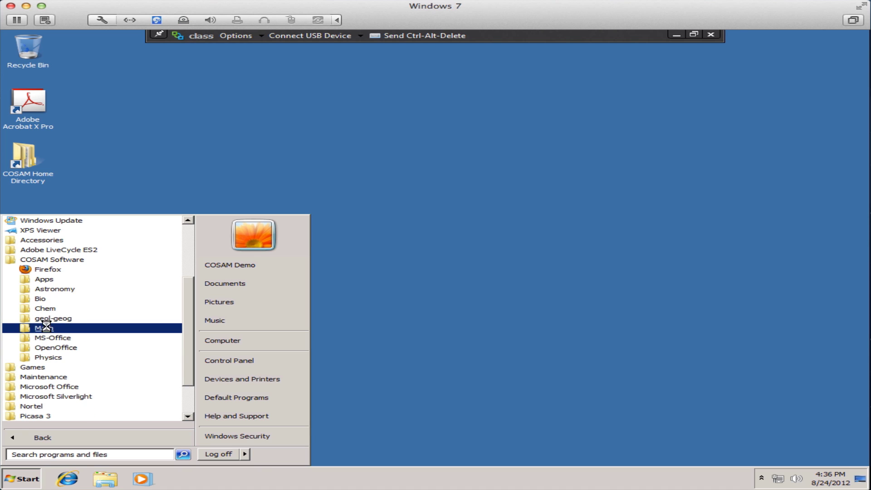
{"action": "left_click", "coordinate": [48, 328]}
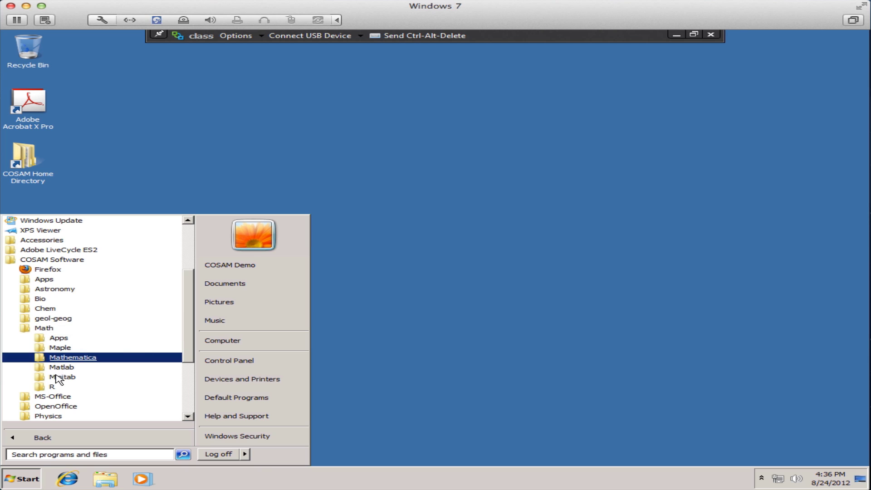
{"action": "left_click", "coordinate": [52, 329]}
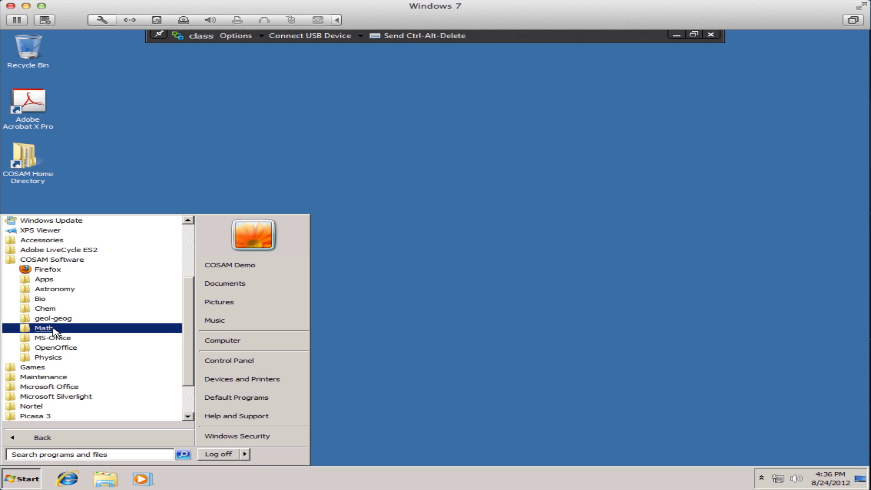
Expand and collapse the Physics folder, return to the main program list, and close the Start menu.
{"action": "left_click", "coordinate": [55, 358]}
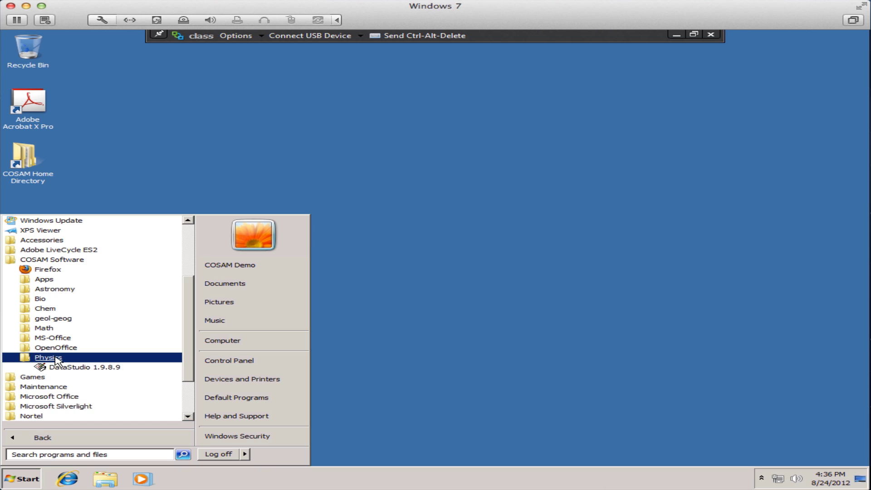
{"action": "left_click", "coordinate": [55, 358]}
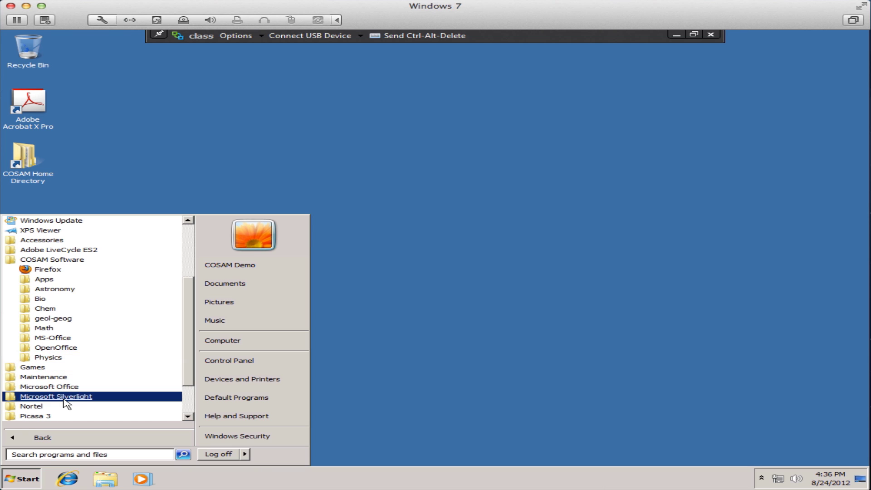
{"action": "left_click", "coordinate": [23, 438]}
{"action": "left_click", "coordinate": [401, 410]}
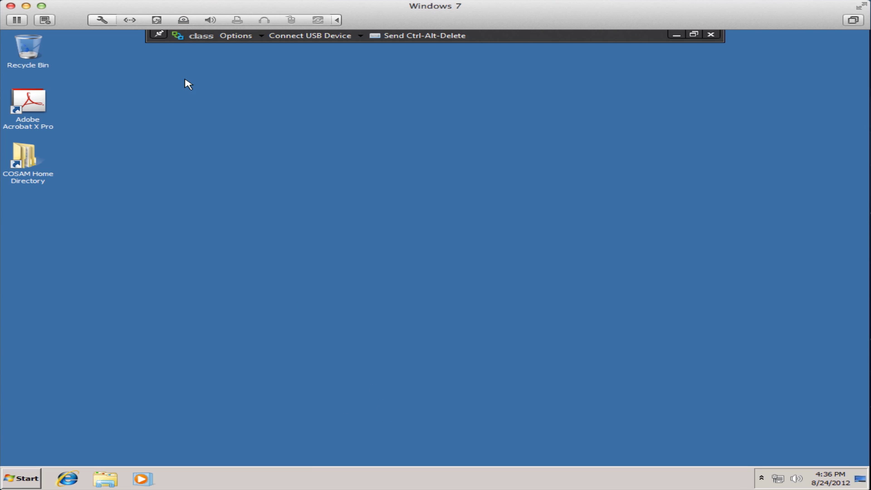
Check the Connect USB Device list and turn on Auto Hide for the session toolbar.
{"action": "left_click", "coordinate": [342, 40]}
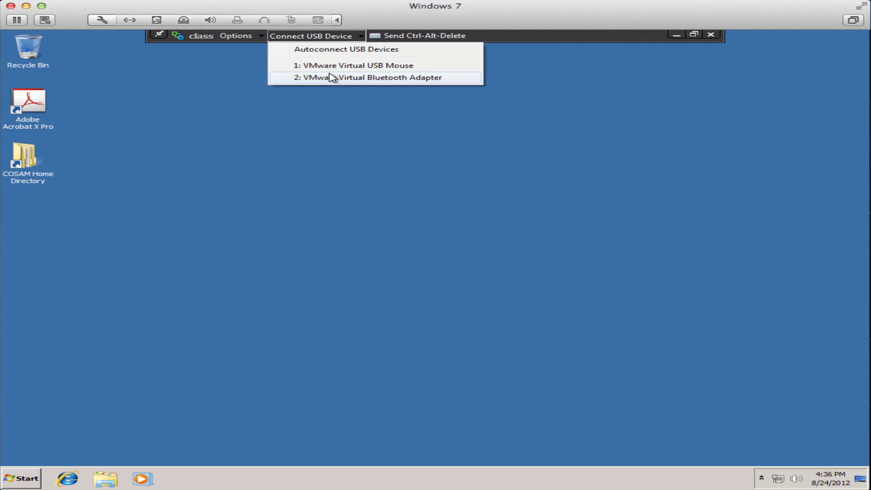
{"action": "left_click", "coordinate": [257, 66]}
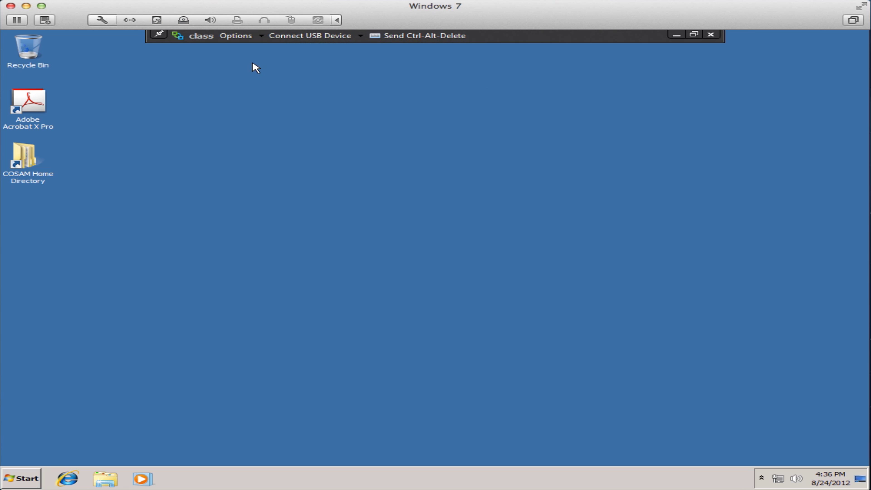
{"action": "left_click", "coordinate": [161, 36]}
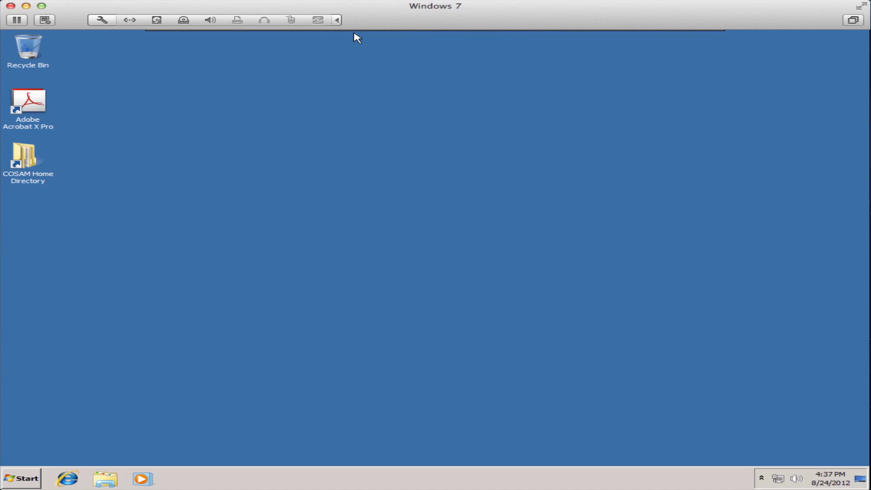
Log off the 'class' session using Log off in the remote desktop's Start menu.
{"action": "left_click", "coordinate": [21, 478]}
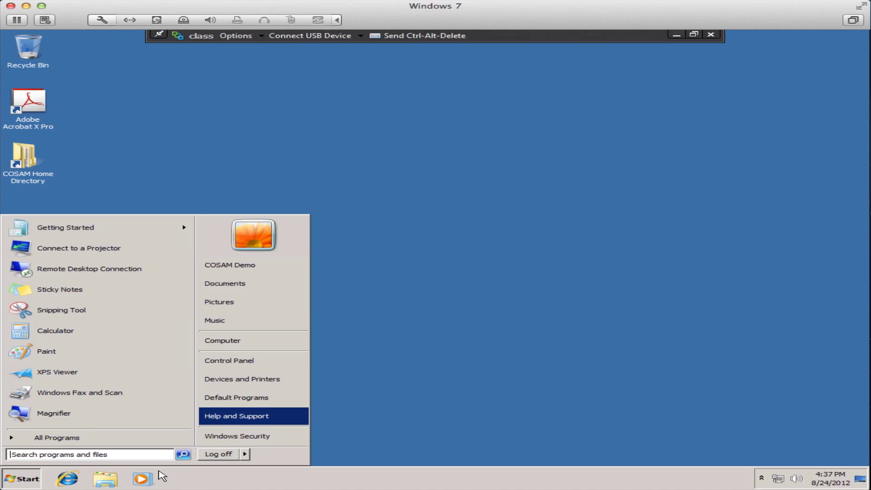
{"action": "left_click", "coordinate": [215, 454]}
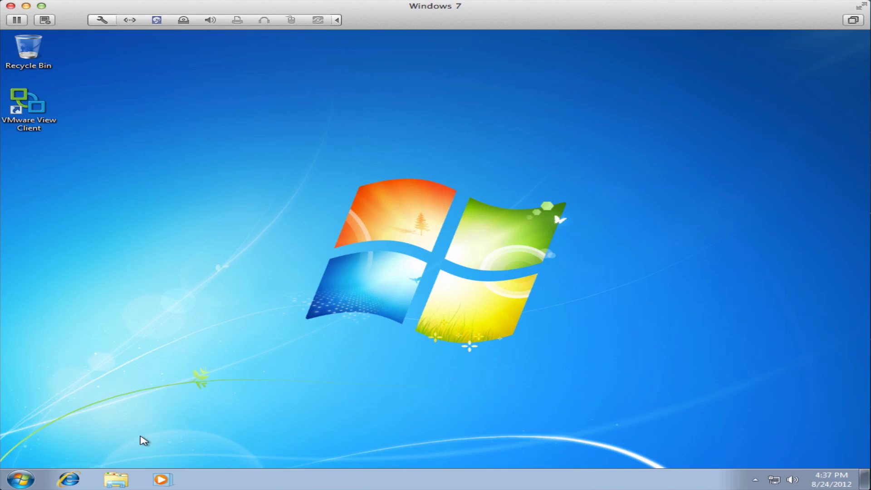
Relaunch the recent 'class' desktop from VMware View Client's Start menu jump list.
{"action": "left_click", "coordinate": [16, 480]}
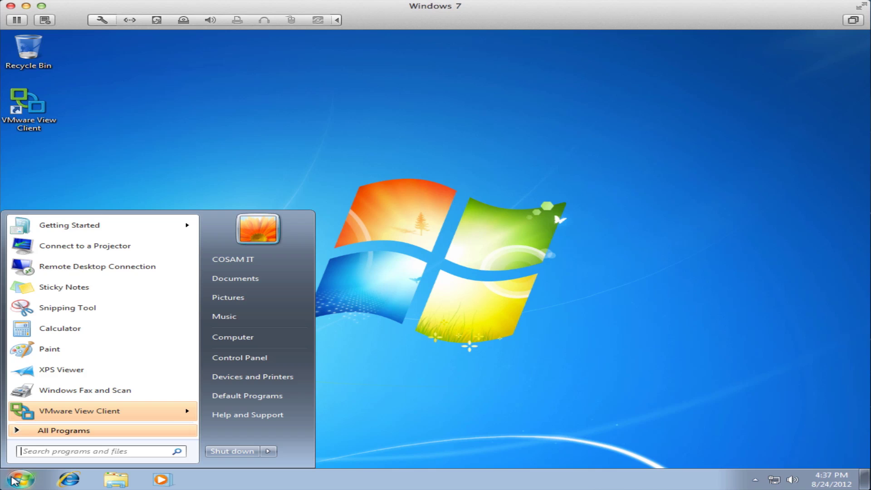
{"action": "left_click", "coordinate": [186, 410]}
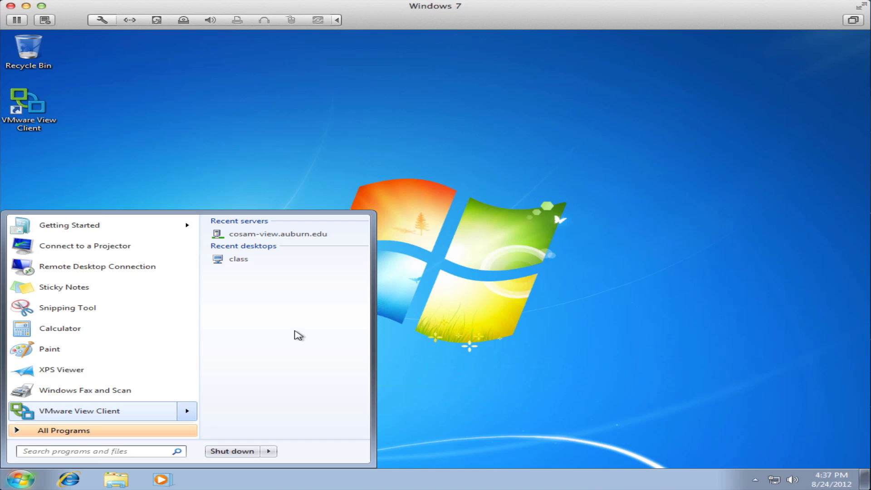
{"action": "left_click", "coordinate": [239, 259]}
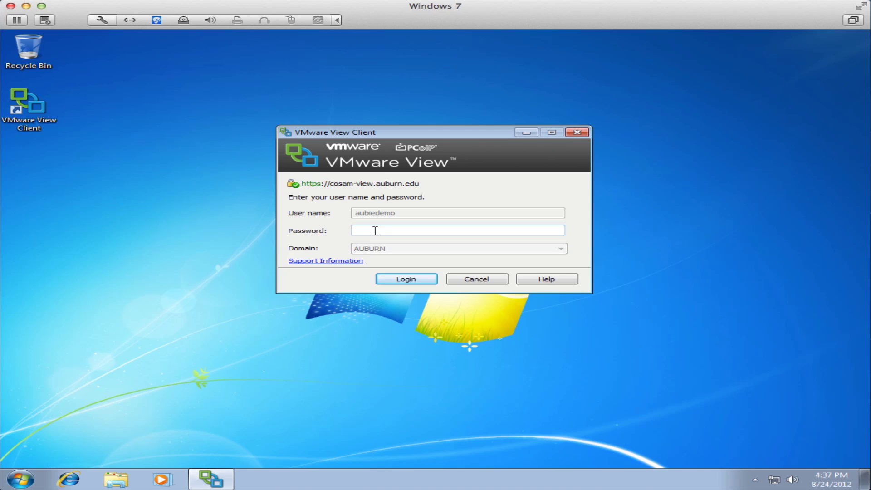
Enter the account password at the cosam-view.auburn.edu prompt to reconnect to 'class'.
{"action": "type", "text": "••••••"}
{"action": "key", "text": "Return"}
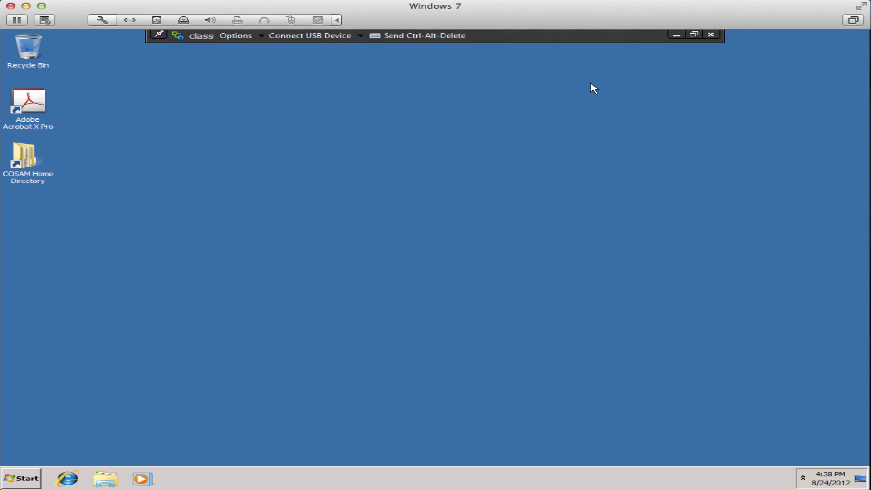
Take 'class' out of full screen, move its window up-right, and scroll down to its taskbar.
{"action": "left_click", "coordinate": [676, 35]}
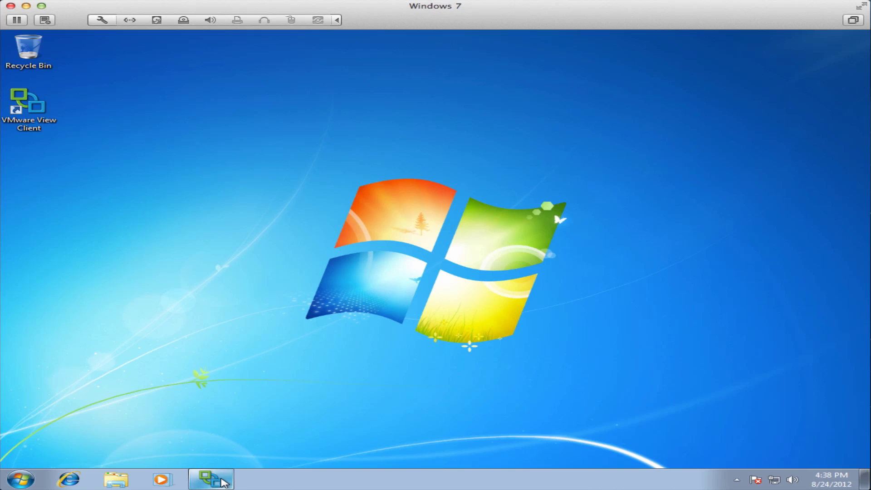
{"action": "mouse_move", "coordinate": [223, 482]}
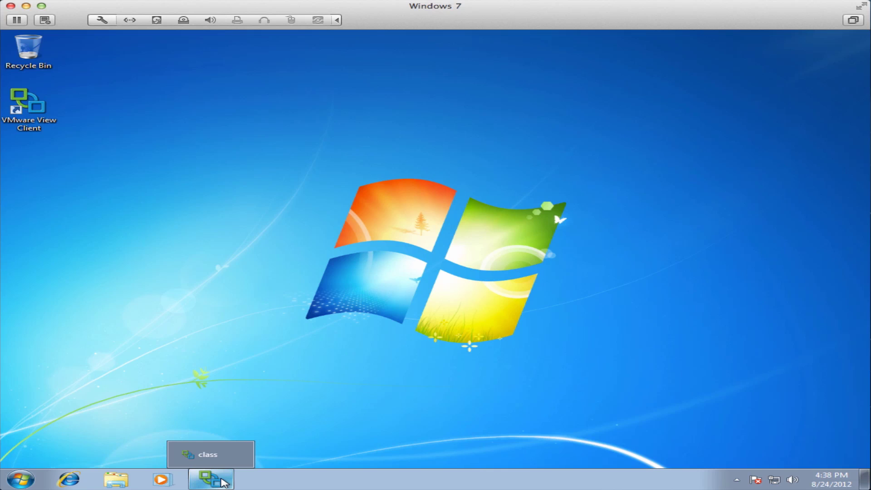
{"action": "left_click", "coordinate": [223, 482]}
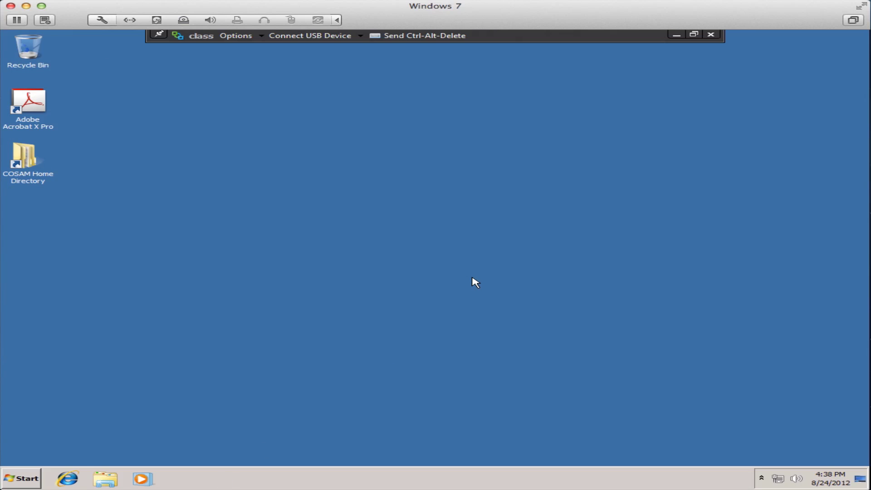
{"action": "left_click", "coordinate": [694, 35]}
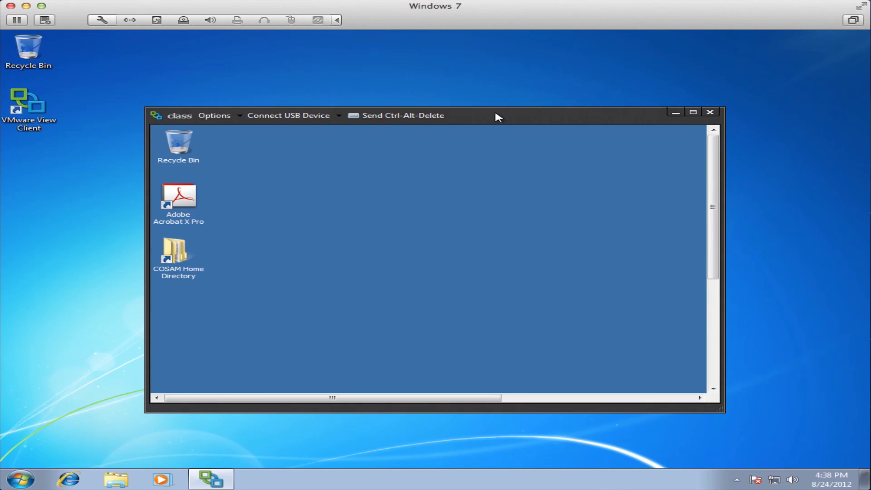
{"action": "left_click_drag", "start_coordinate": [496, 115], "coordinate": [589, 67]}
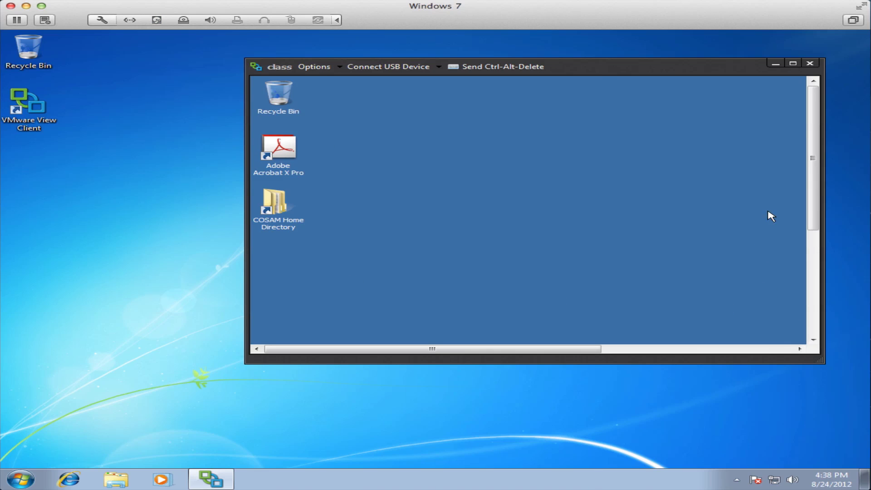
{"action": "left_click_drag", "start_coordinate": [817, 210], "coordinate": [817, 318]}
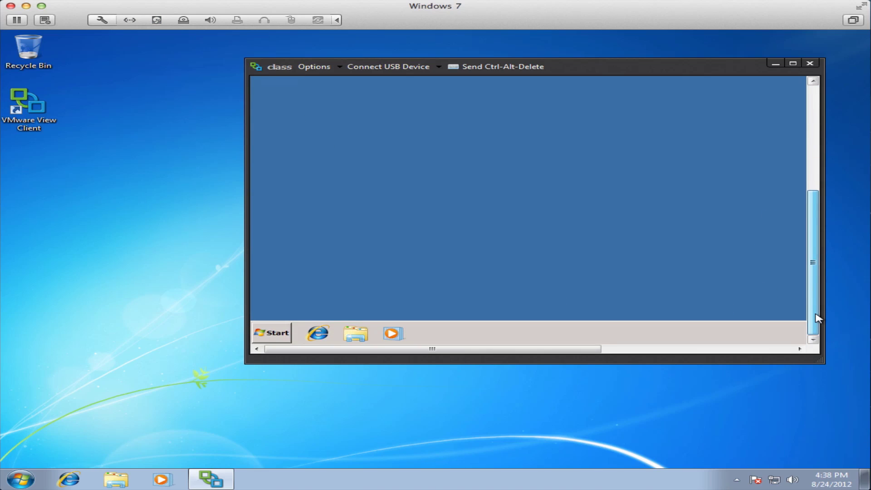
Choose Log off from the remote Start menu inside the windowed 'class' desktop.
{"action": "left_click", "coordinate": [278, 334]}
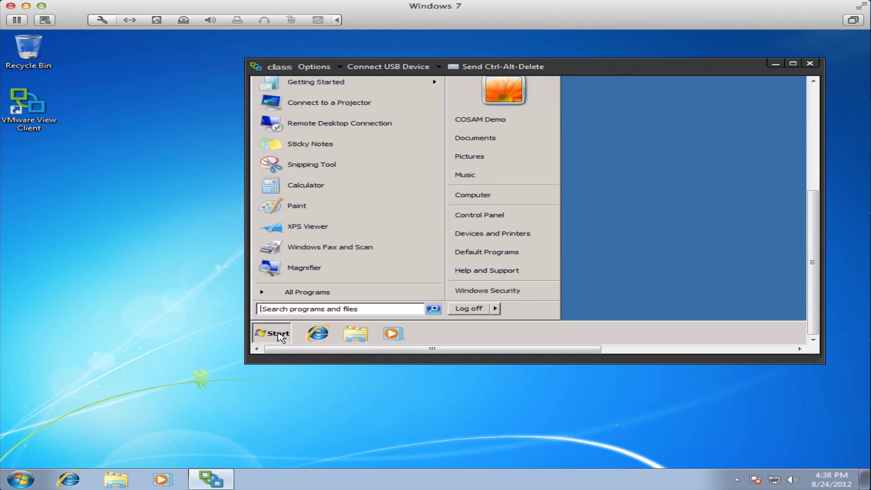
{"action": "left_click", "coordinate": [278, 335]}
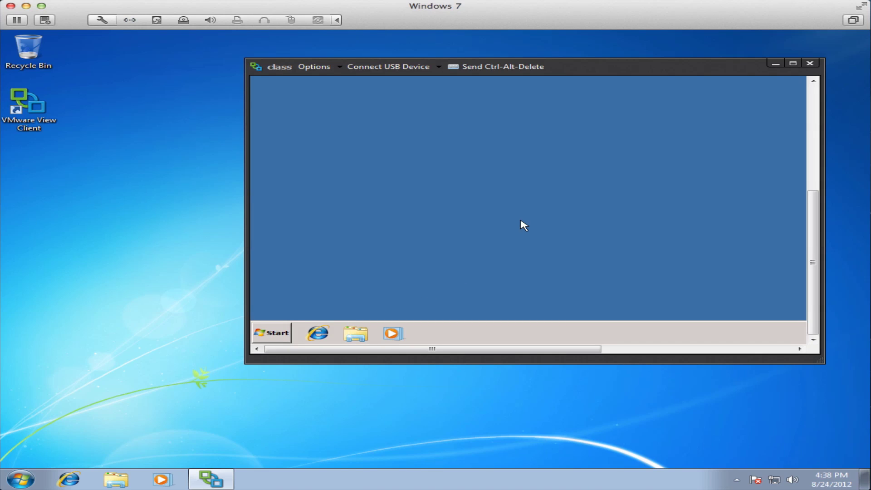
{"action": "left_click", "coordinate": [275, 332]}
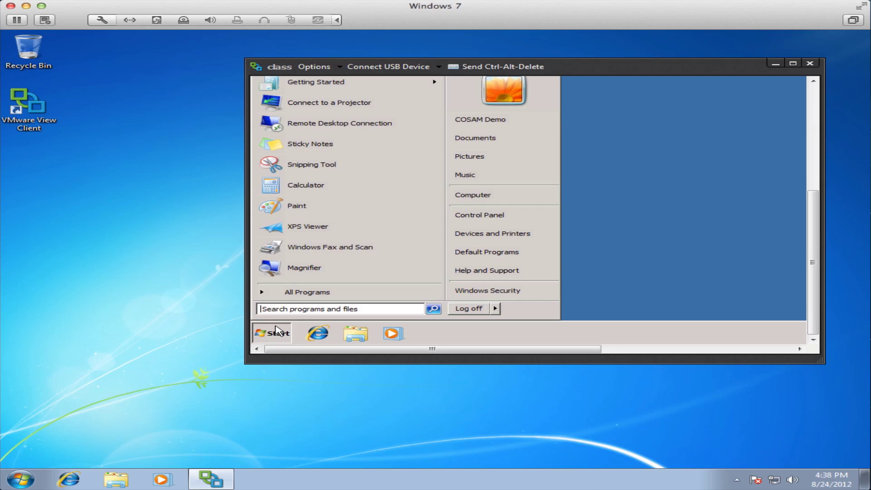
{"action": "left_click", "coordinate": [465, 312]}
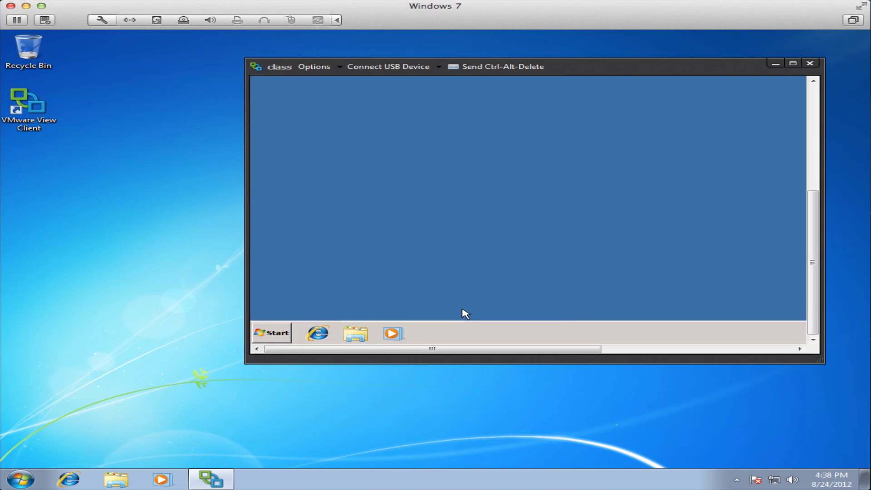